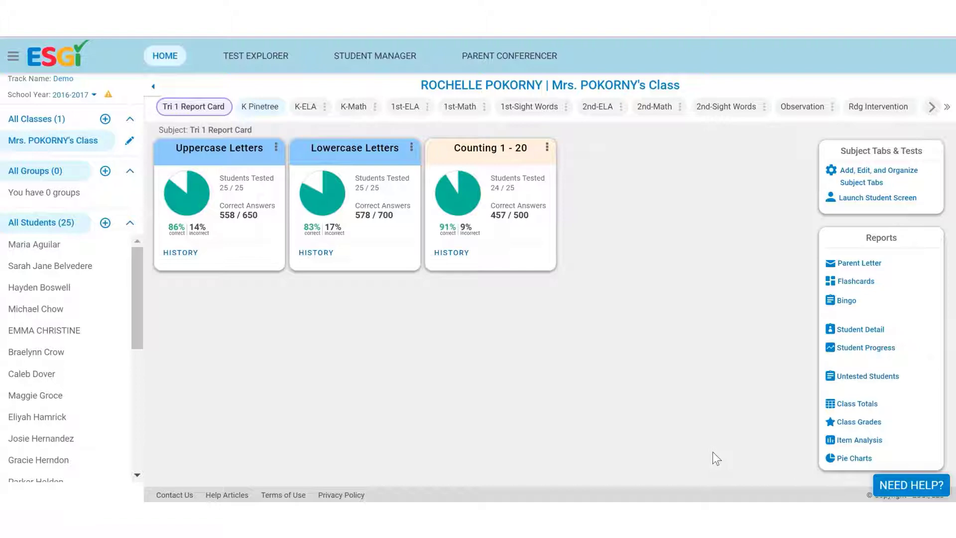
# Open the Class Totals report and point out one student's baseline, period 1 and period 2 scores
pyautogui.click(849, 403)
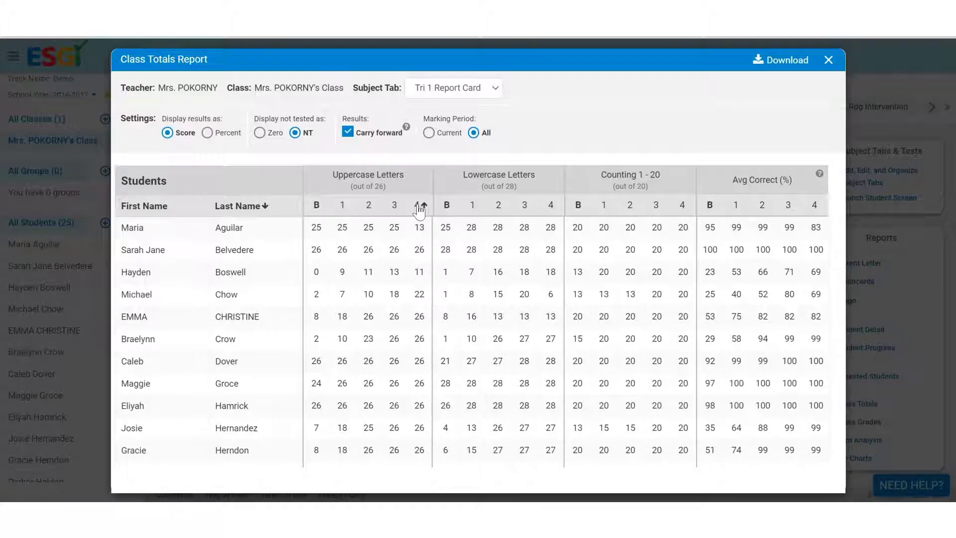
pyautogui.moveTo(75, 325); pyautogui.dragTo(115, 318)
pyautogui.doubleClick(120, 310)
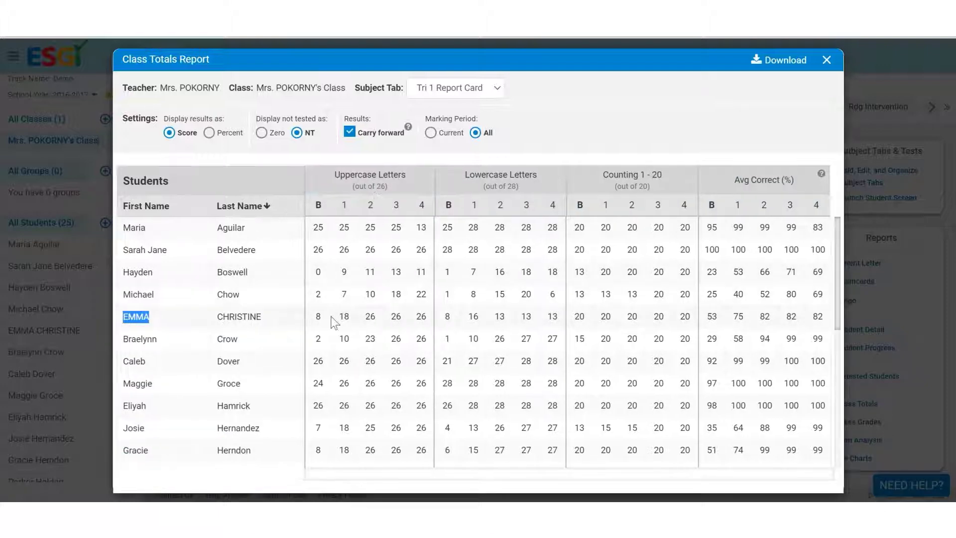
pyautogui.moveTo(324, 320); pyautogui.dragTo(310, 318)
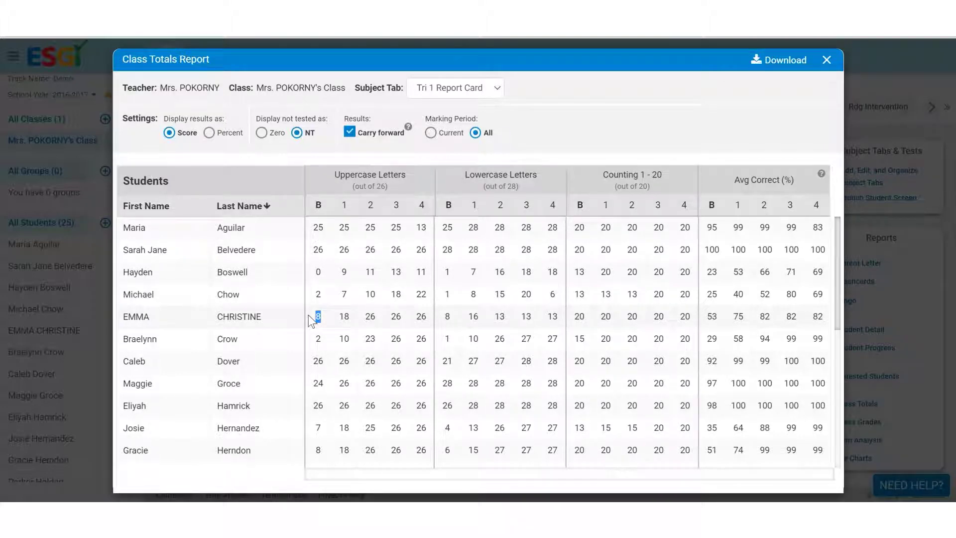
pyautogui.doubleClick(348, 322)
pyautogui.click(383, 320)
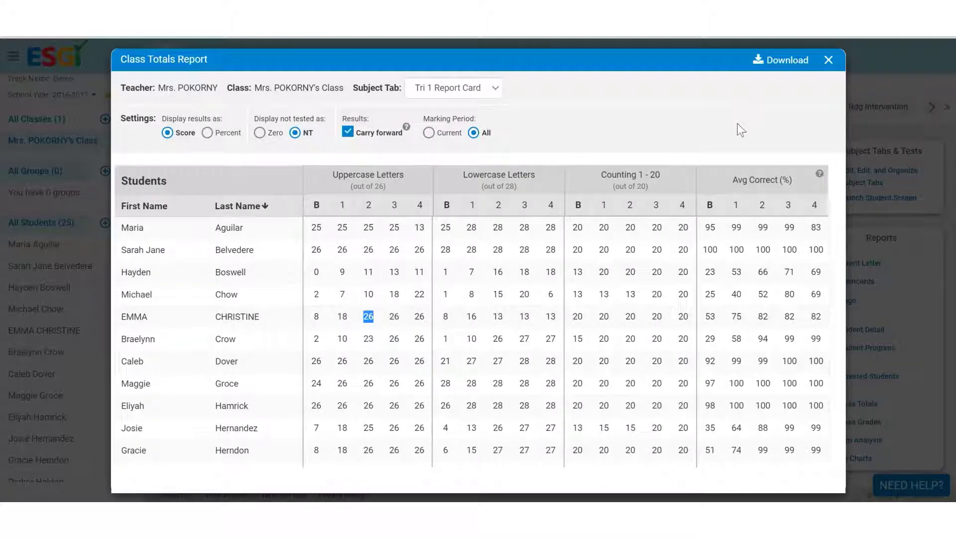
# Switch the Marking Period to Current and back to All, then sort by period 4 Avg Correct, highest first
pyautogui.click(428, 133)
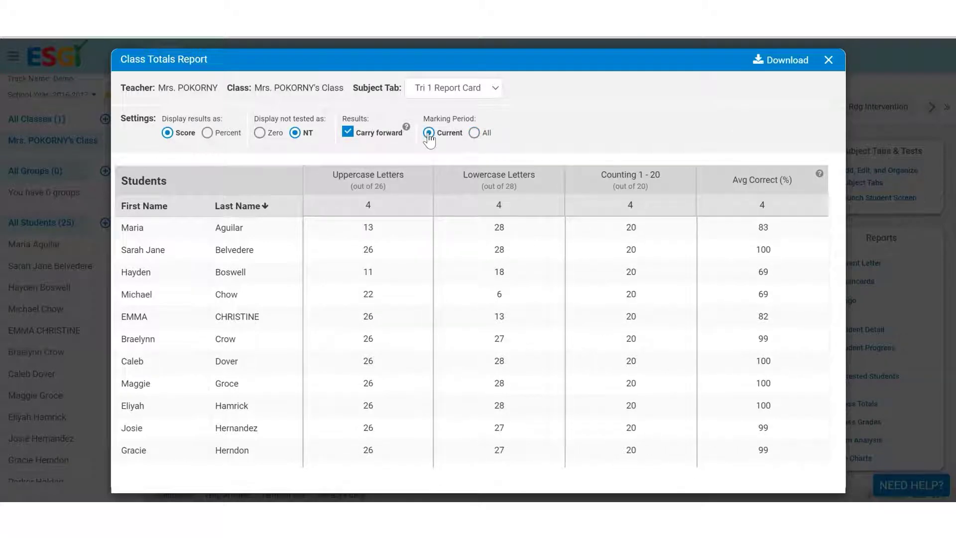
pyautogui.click(474, 133)
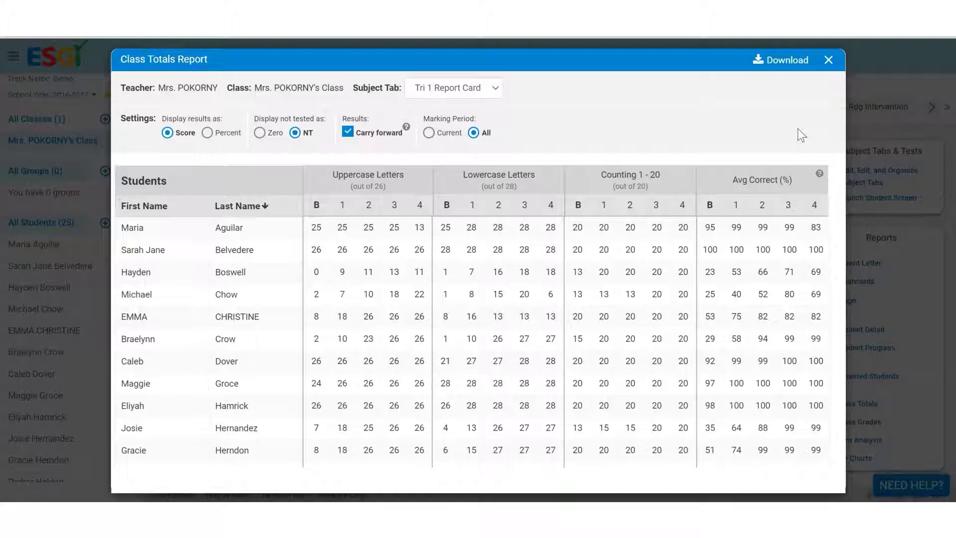
pyautogui.click(814, 206)
pyautogui.click(813, 207)
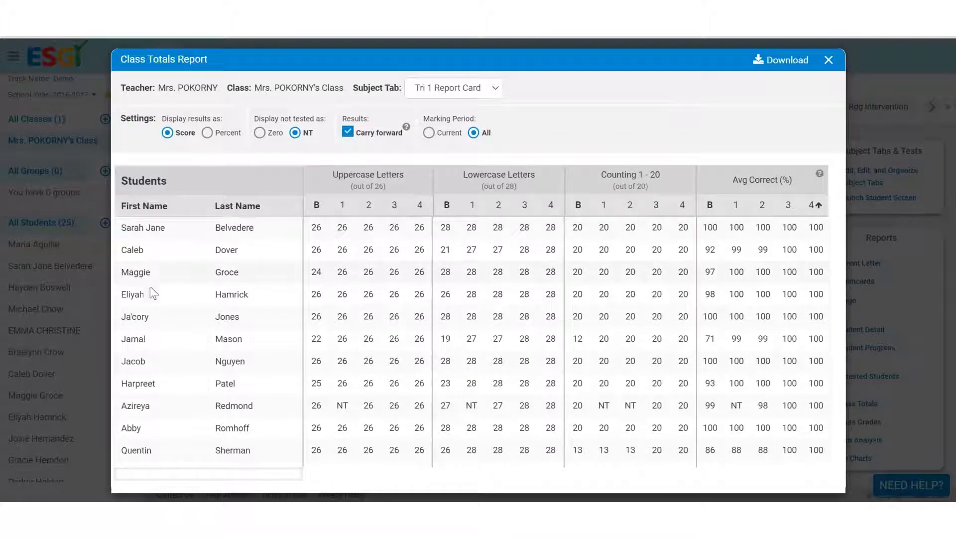
pyautogui.scroll(-6, 150, 286)
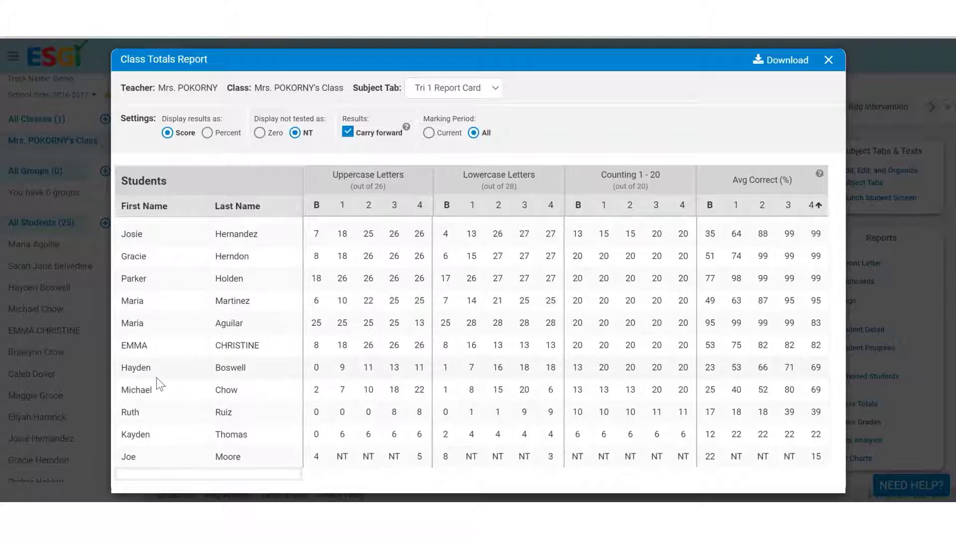
pyautogui.scroll(6, 159, 402)
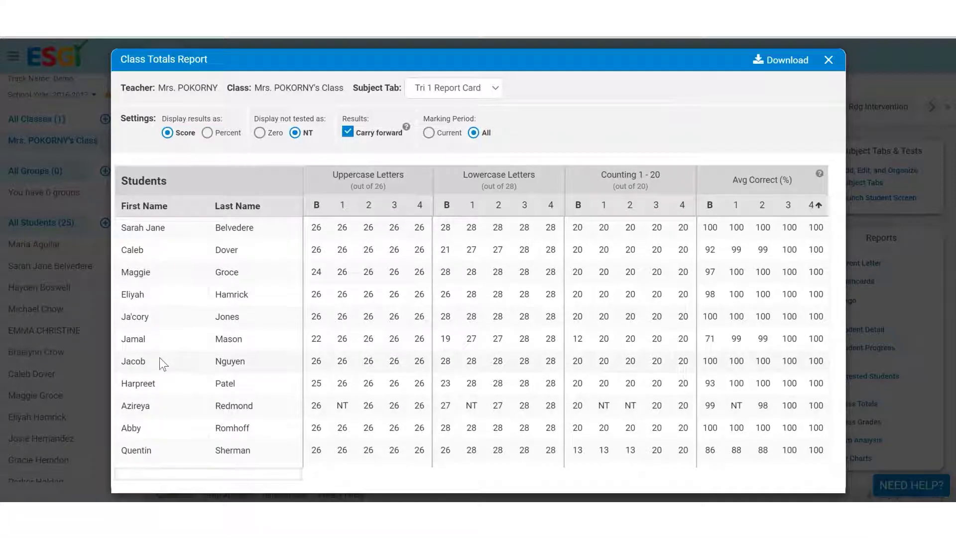
# Re-sort students by Last Name, check the Download formats, and close the Class Totals report
pyautogui.click(238, 205)
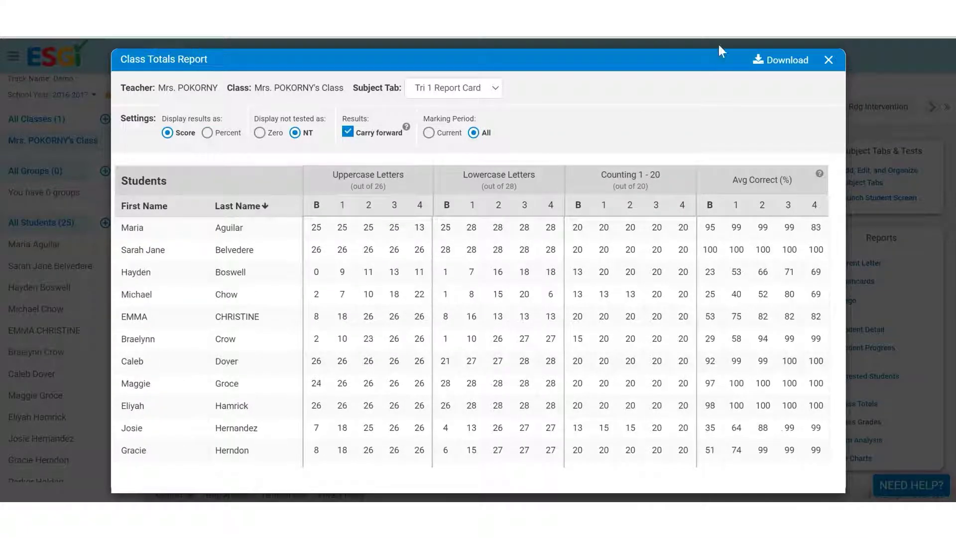
pyautogui.click(780, 61)
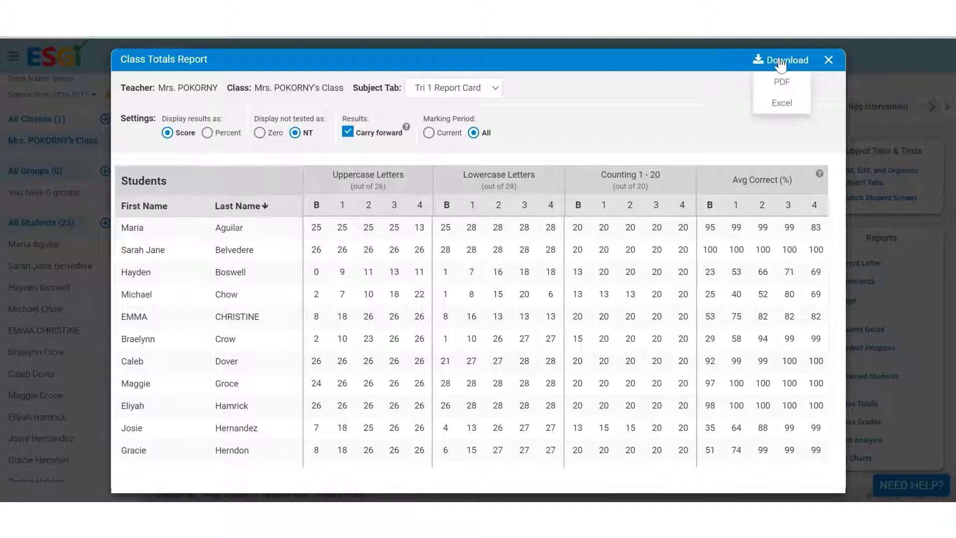
pyautogui.click(828, 59)
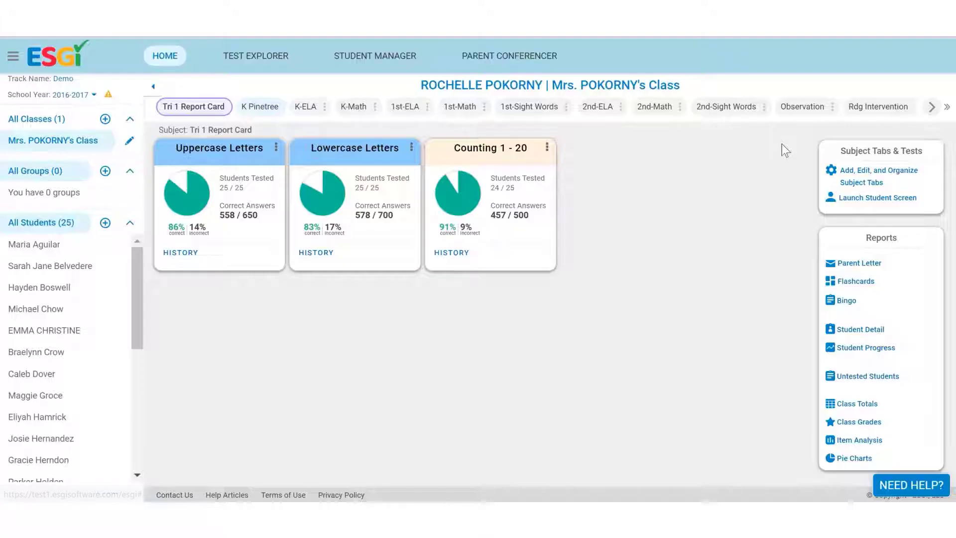
# Run the Class Grades report for the three tests and switch its subject to K-ELA
pyautogui.click(858, 423)
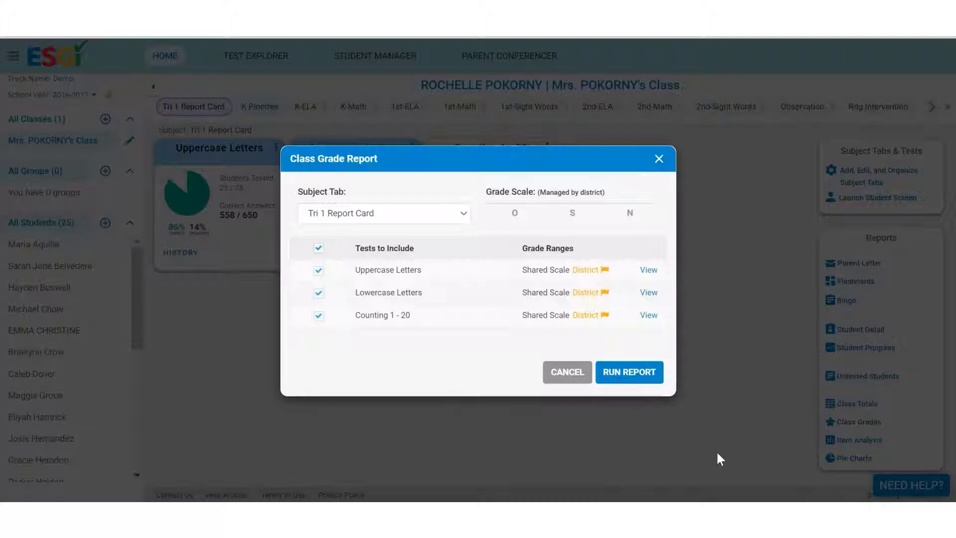
pyautogui.click(633, 370)
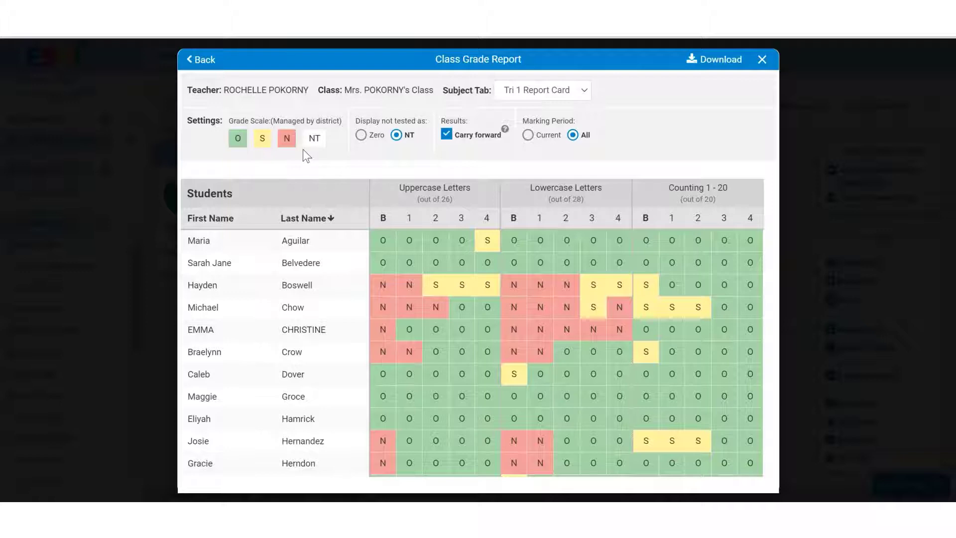
pyautogui.click(561, 93)
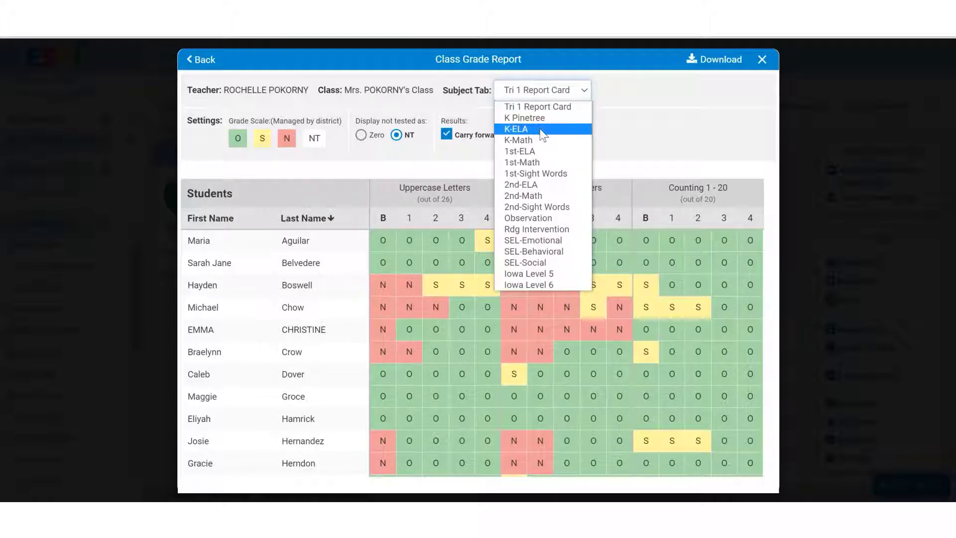
pyautogui.click(540, 127)
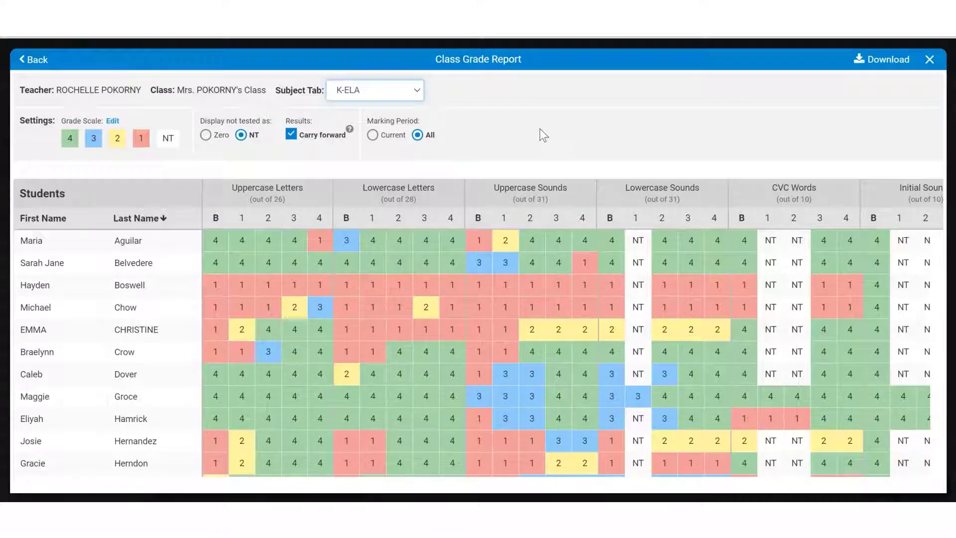
# Show only the current marking period's grades, check the Download formats, and close the report
pyautogui.click(373, 135)
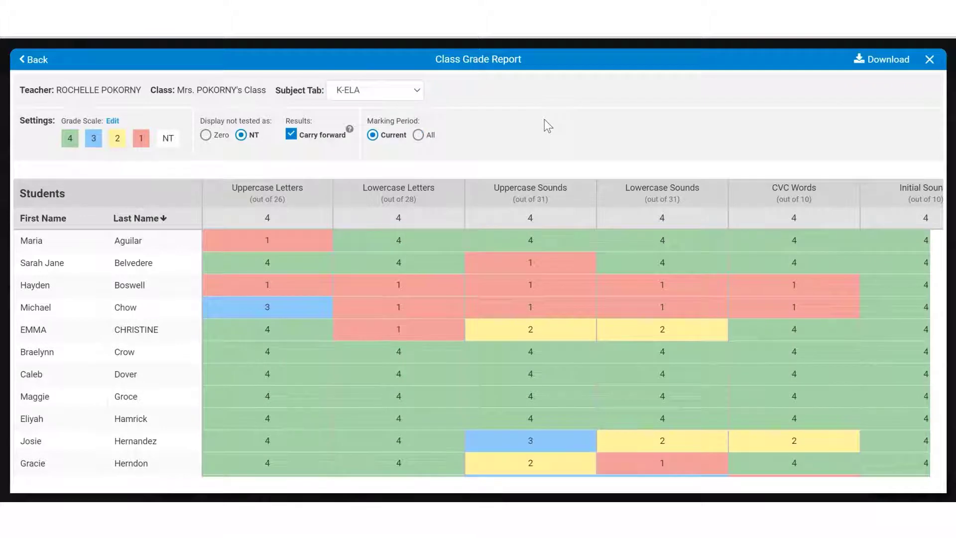
pyautogui.click(880, 60)
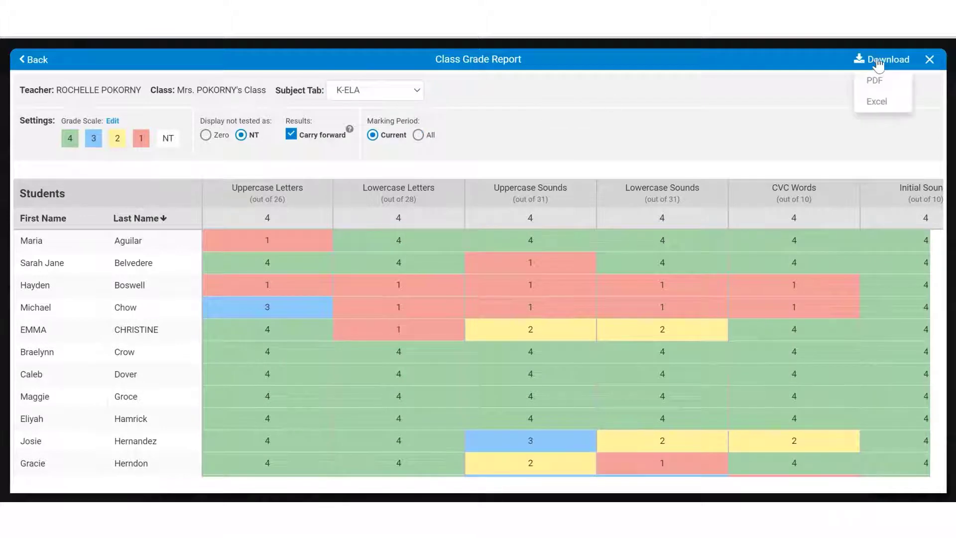
pyautogui.click(929, 60)
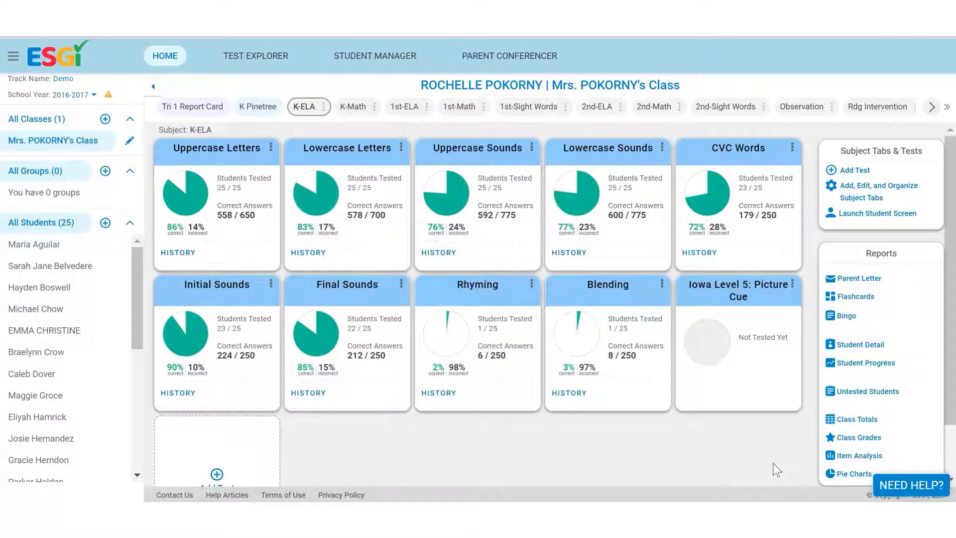
# Open Item Analysis for Uppercase Letters and list the students who answered N incorrectly or were untested
pyautogui.click(853, 455)
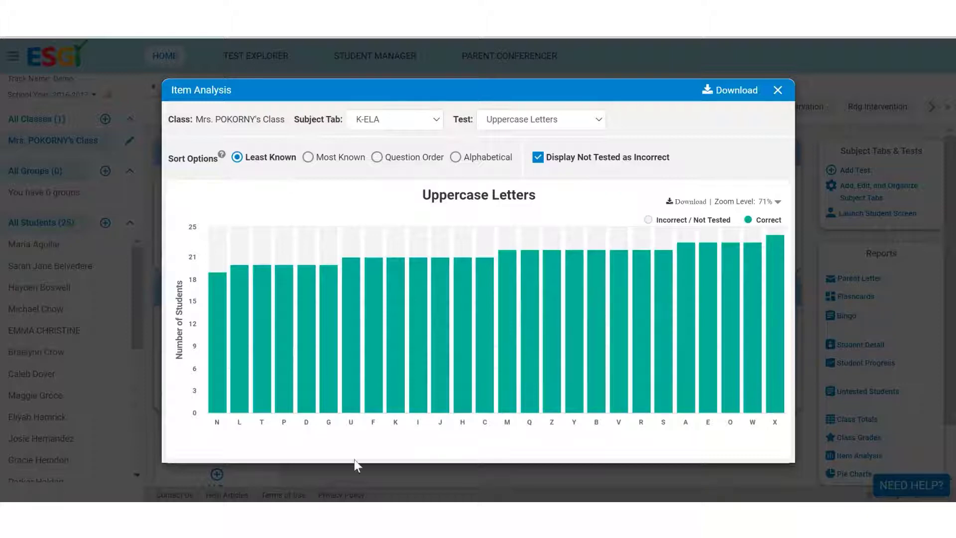
pyautogui.click(218, 239)
pyautogui.moveTo(219, 239); pyautogui.dragTo(95, 228)
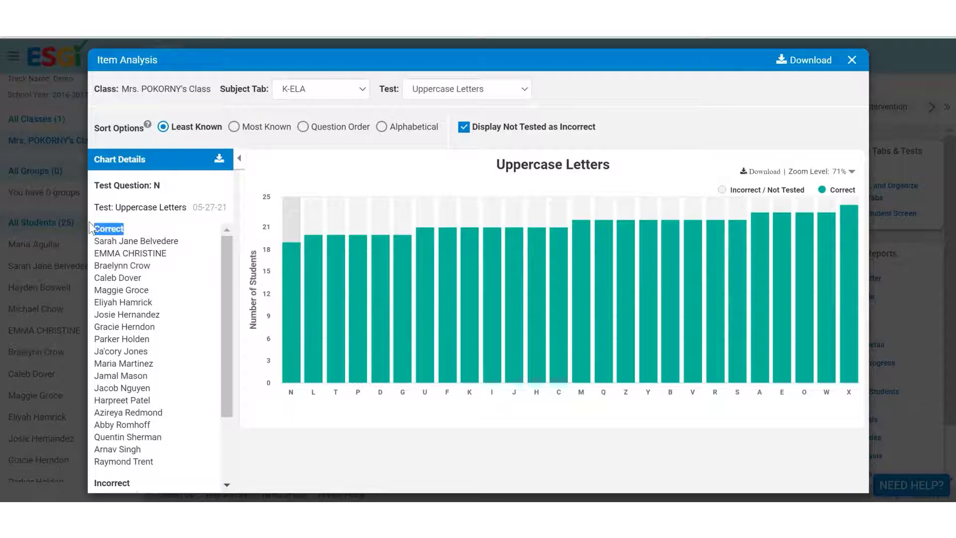
pyautogui.scroll(-3, 201, 354)
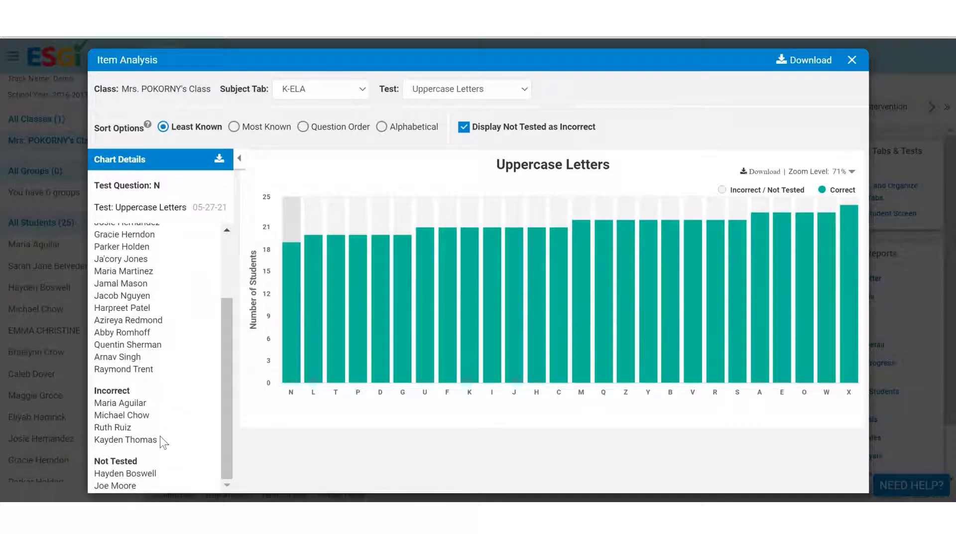
pyautogui.moveTo(160, 441); pyautogui.dragTo(94, 413)
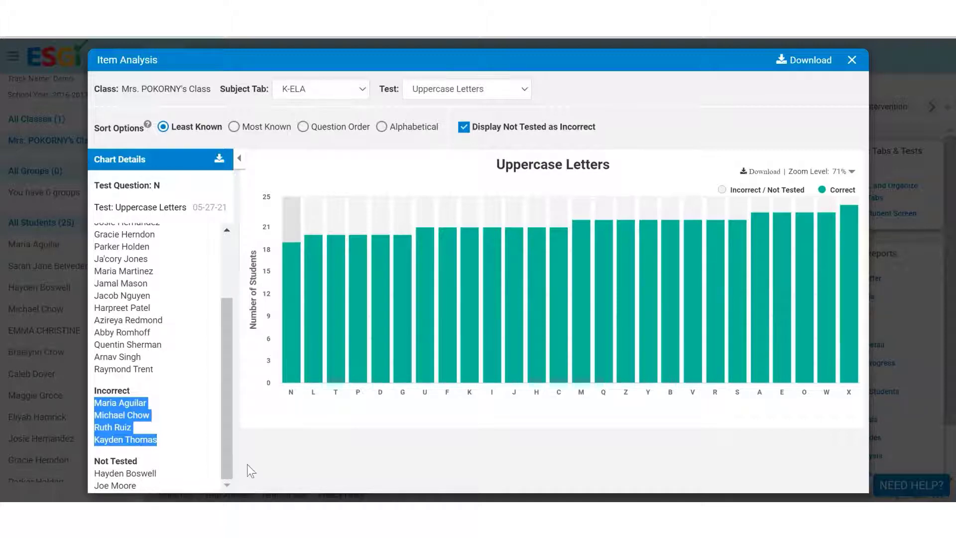
# Hide Chart Details, review the Download, Test and Subject Tab lists, and close Item Analysis
pyautogui.click(239, 167)
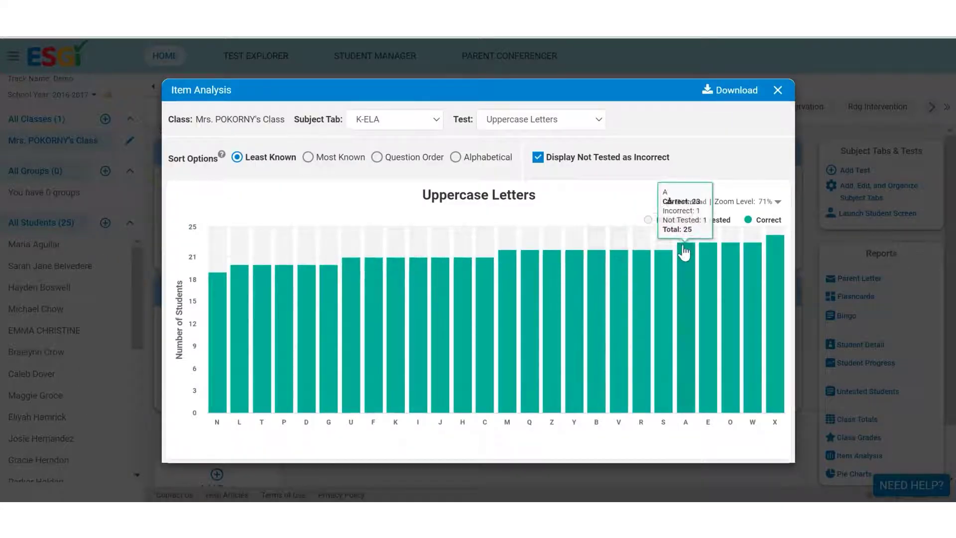
pyautogui.click(746, 95)
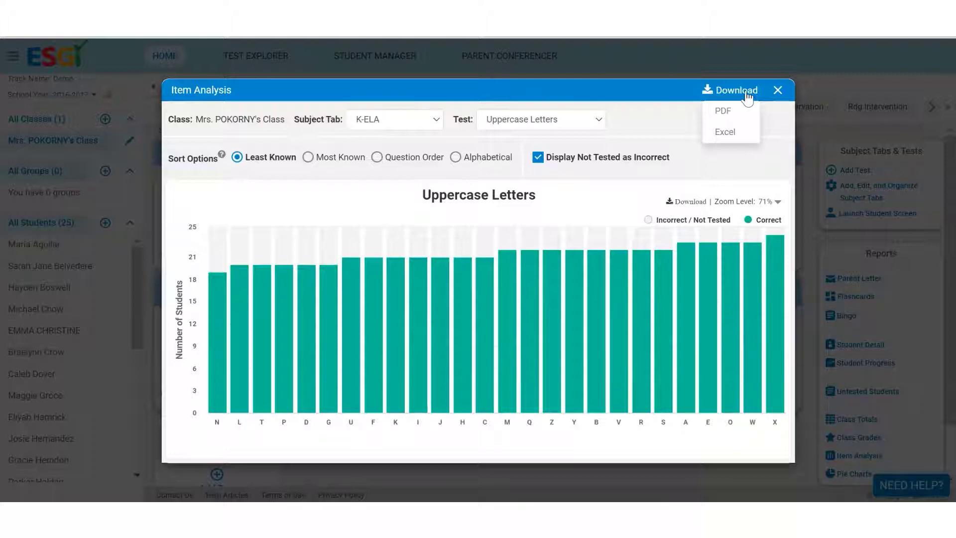
pyautogui.click(581, 125)
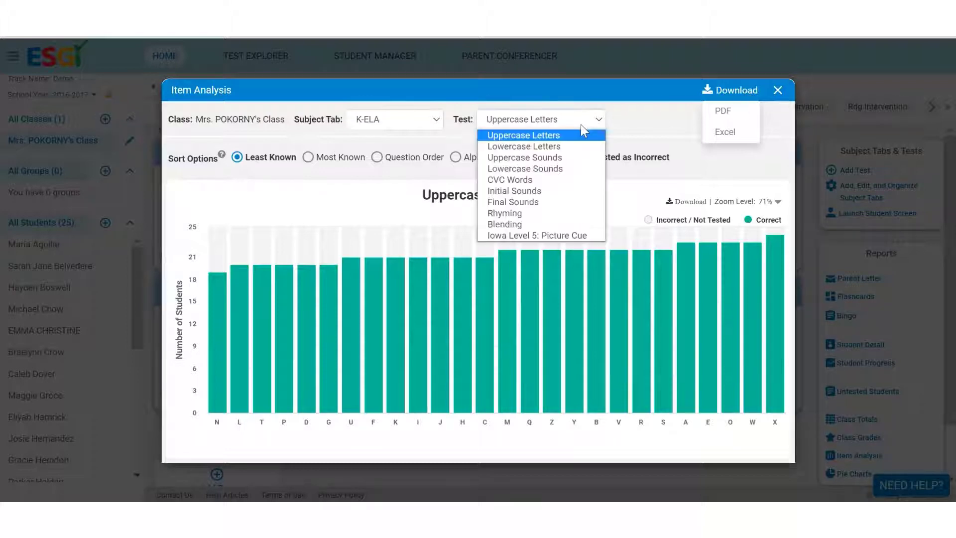
pyautogui.click(412, 128)
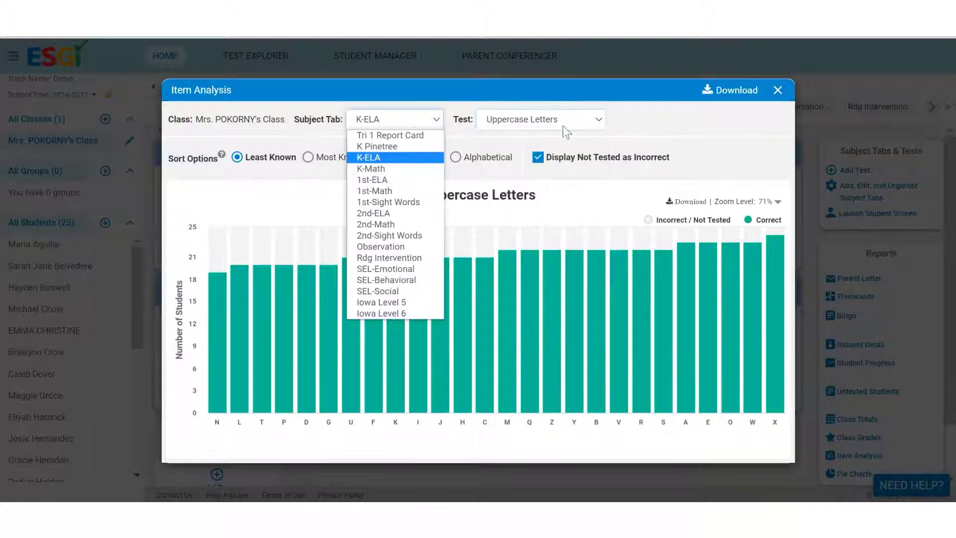
pyautogui.click(778, 90)
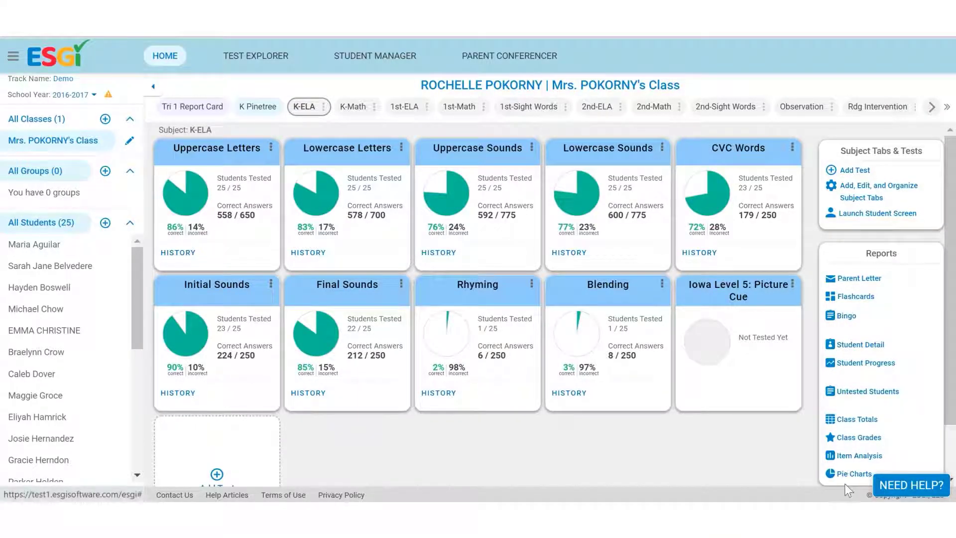
# Download a single student's K-ELA pie charts as Pie_Charts_2021-5-27.pdf and close the report
pyautogui.click(852, 473)
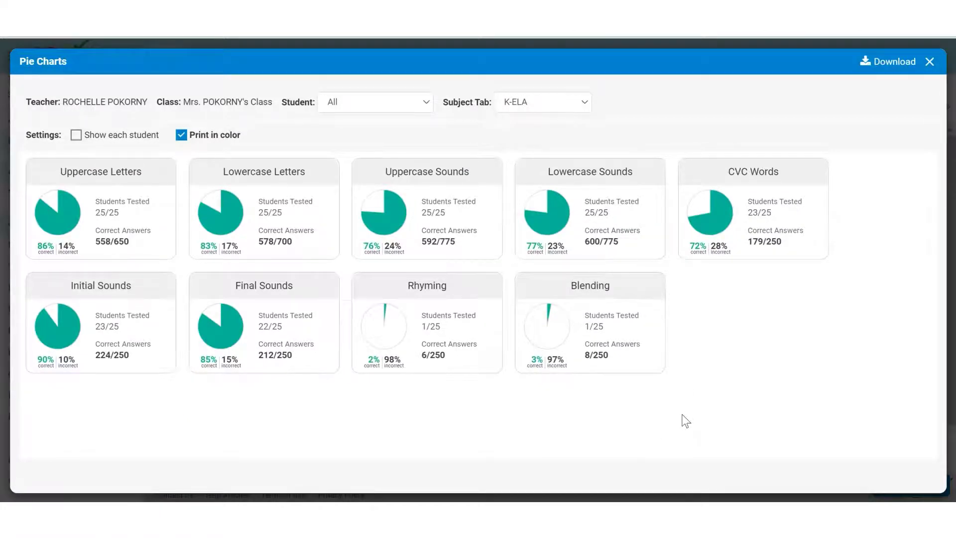
pyautogui.click(408, 102)
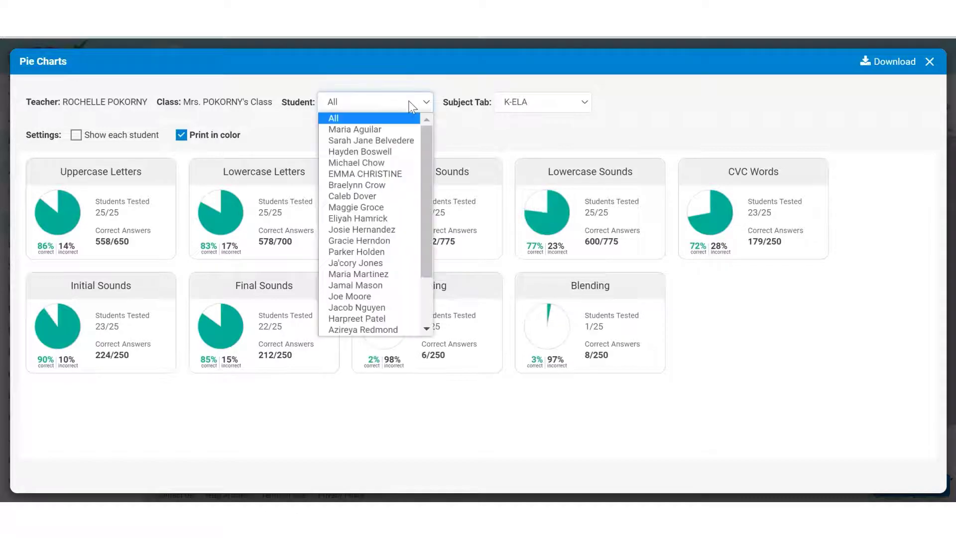
pyautogui.click(390, 174)
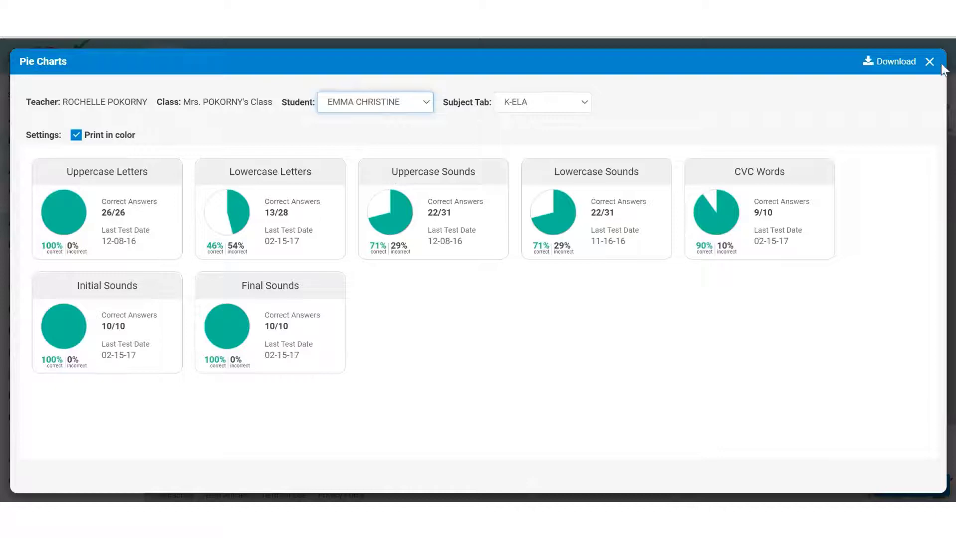
pyautogui.click(890, 65)
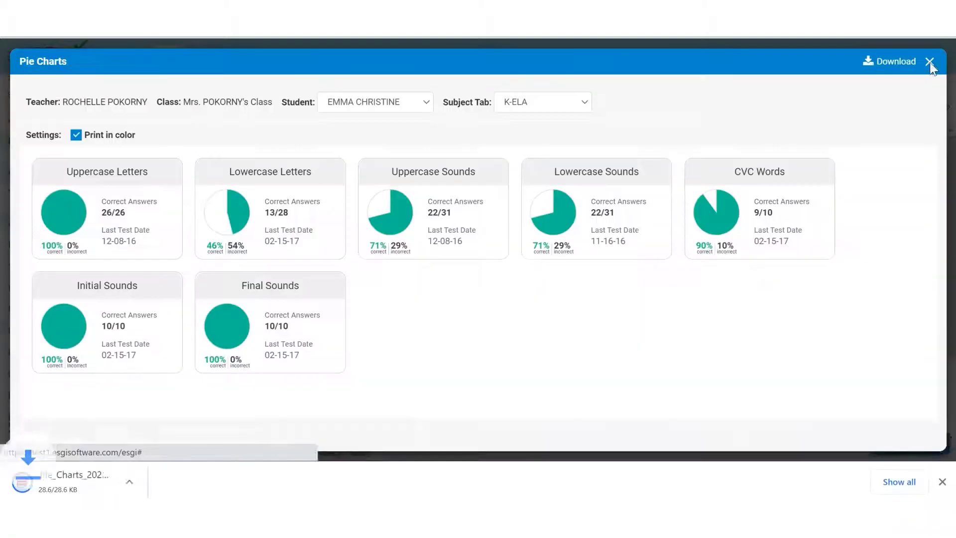
pyautogui.click(929, 61)
pyautogui.scroll(-3, 866, 406)
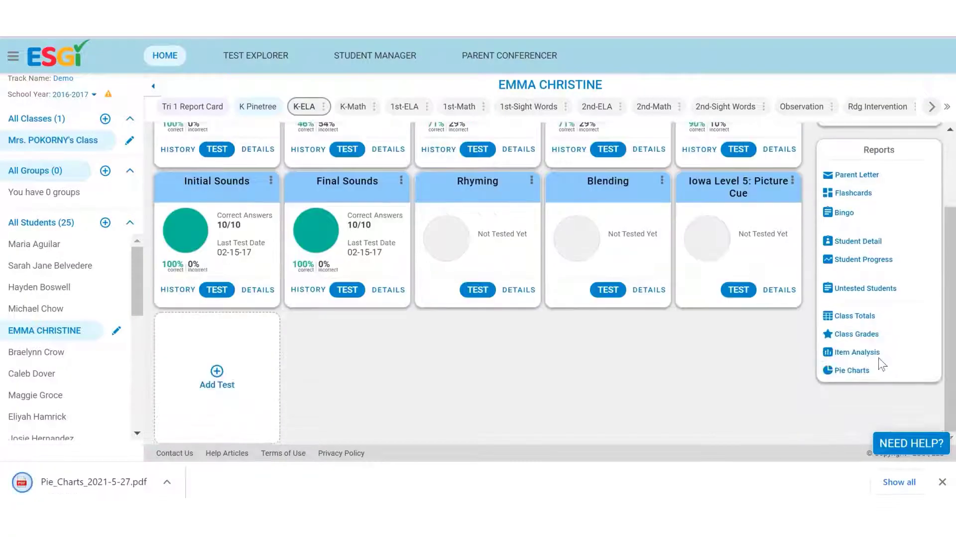
# Reopen Untested Students for the whole class and adjust the number of weeks counted as untested
pyautogui.click(852, 289)
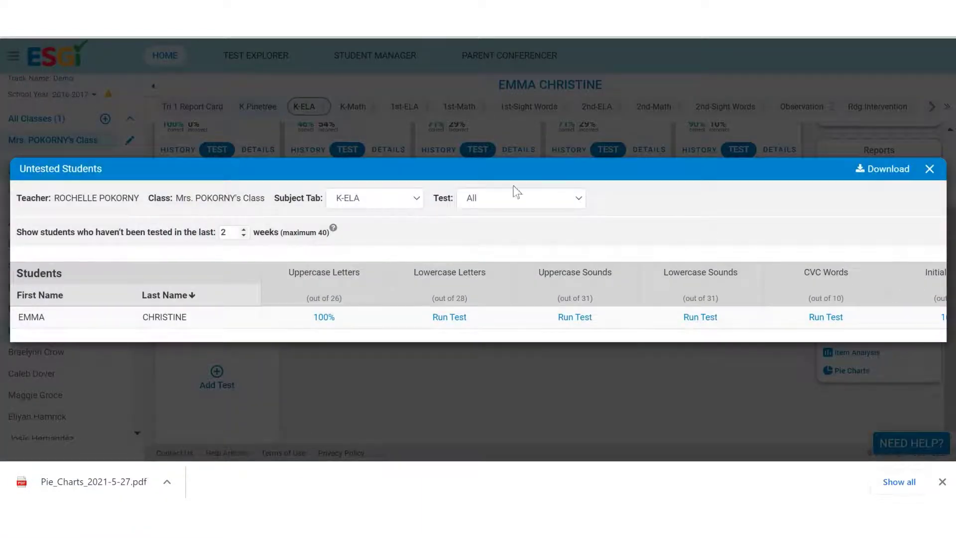
pyautogui.click(927, 170)
pyautogui.click(41, 222)
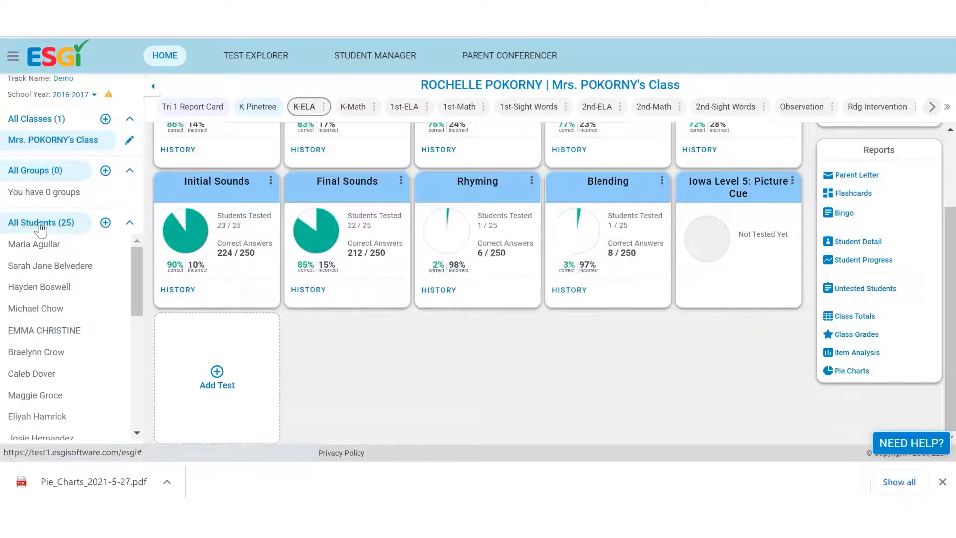
pyautogui.click(849, 289)
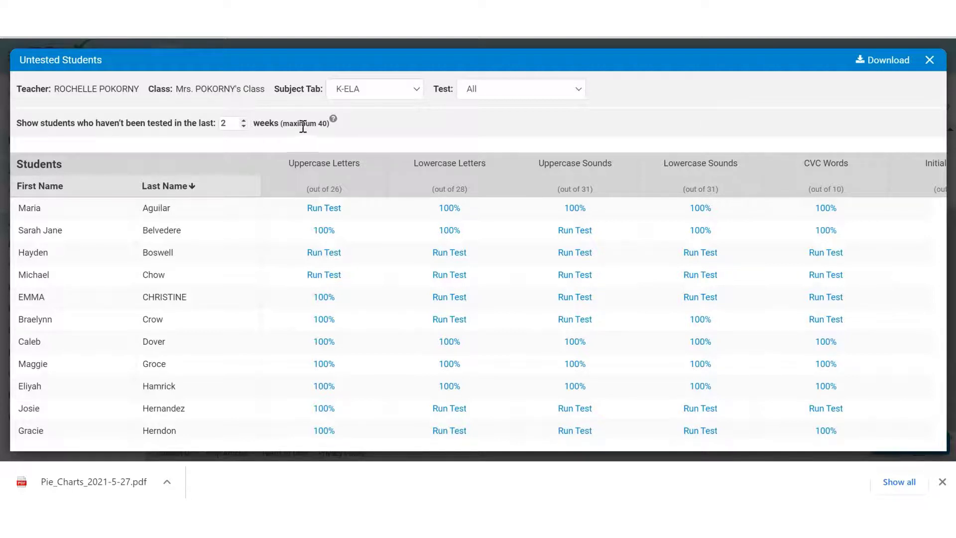
pyautogui.moveTo(278, 128); pyautogui.dragTo(256, 119)
pyautogui.click(243, 125)
pyautogui.click(244, 121)
# Re-test one student on all Uppercase Letters items, scoring 1/26, then close results and report
pyautogui.moveTo(324, 299)
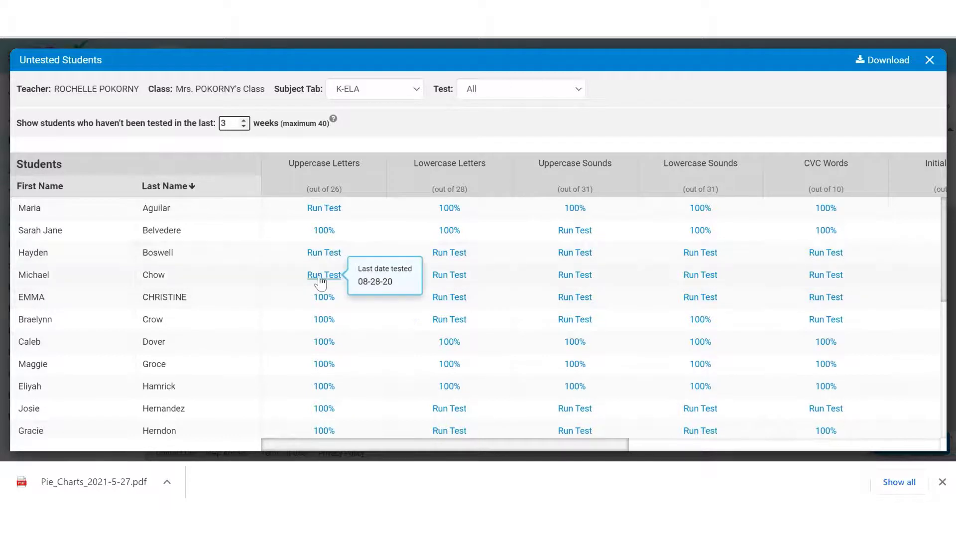
pyautogui.moveTo(321, 256)
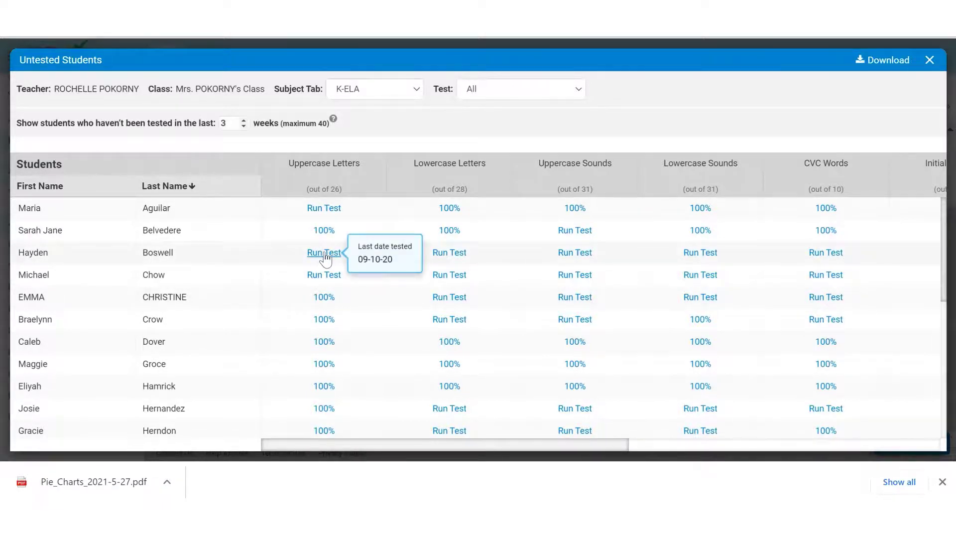
pyautogui.click(321, 255)
pyautogui.click(560, 271)
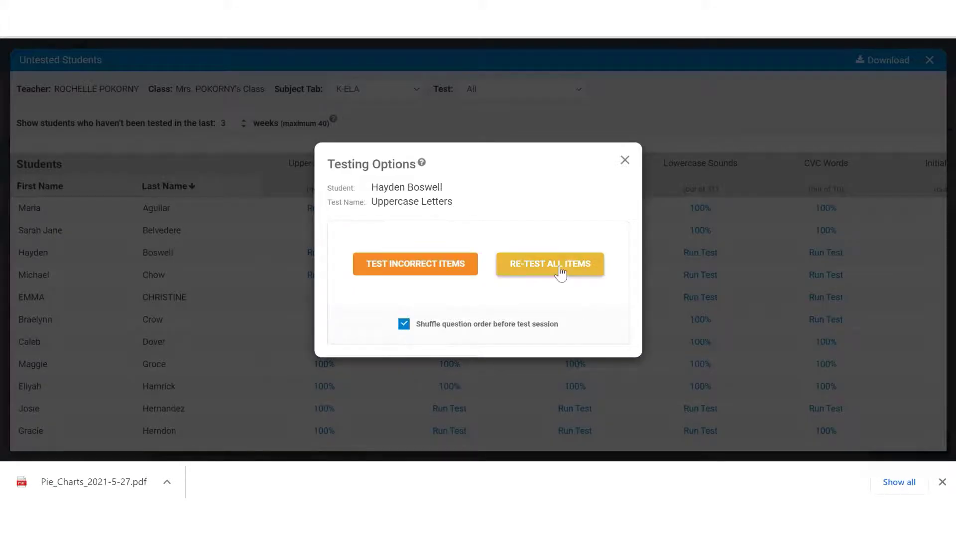
pyautogui.click(531, 440)
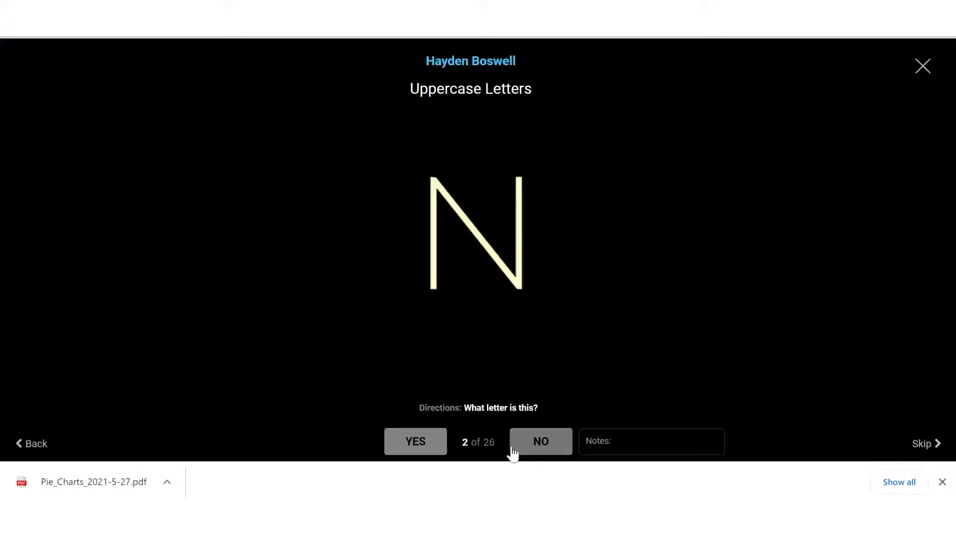
pyautogui.click(427, 445)
pyautogui.click(922, 67)
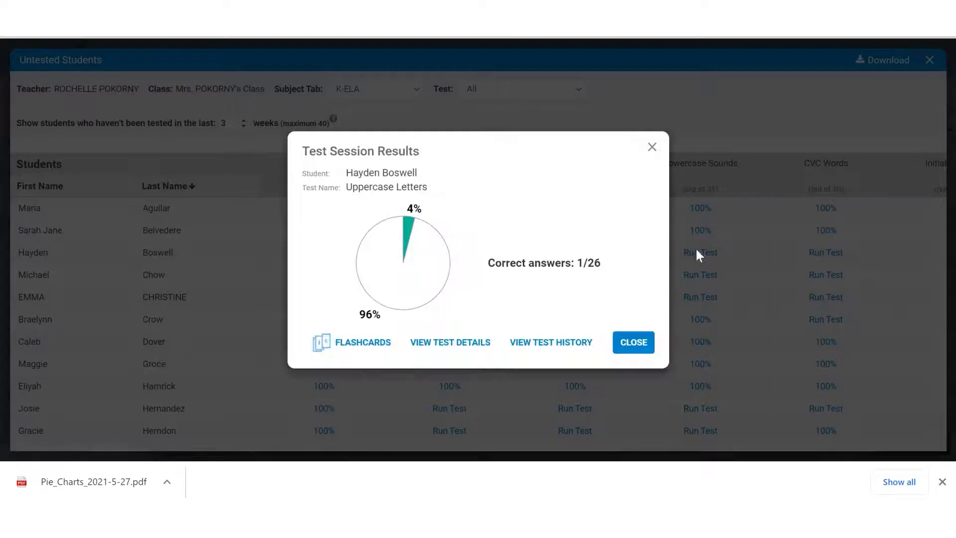
pyautogui.click(646, 343)
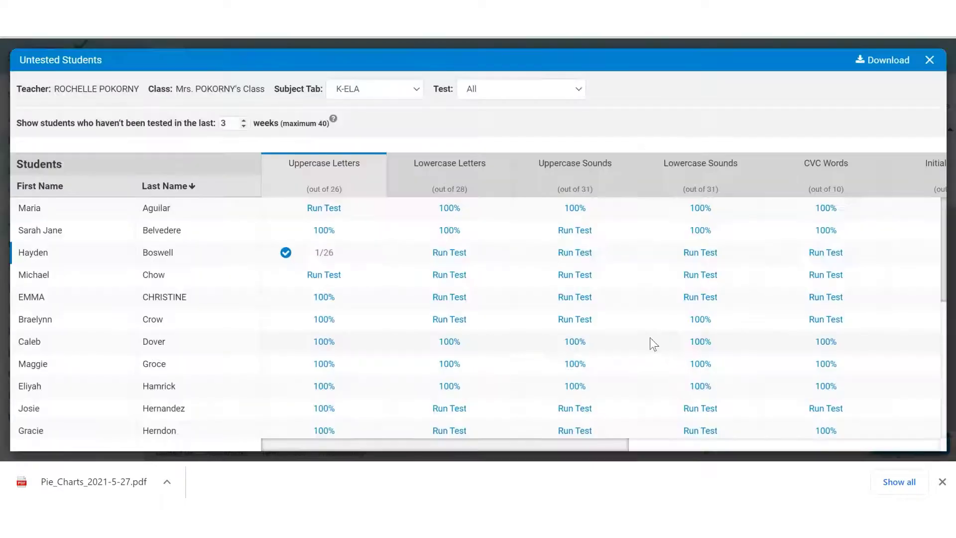
pyautogui.click(927, 60)
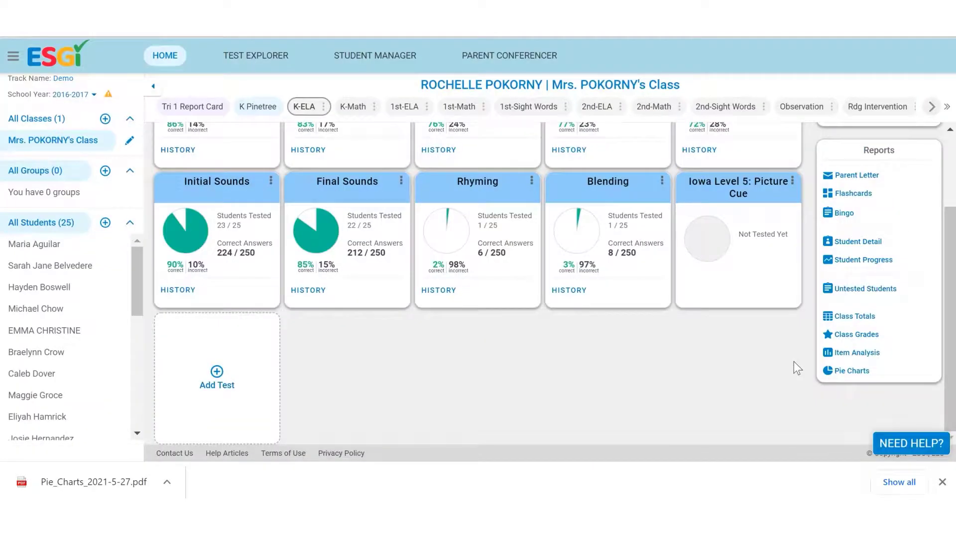